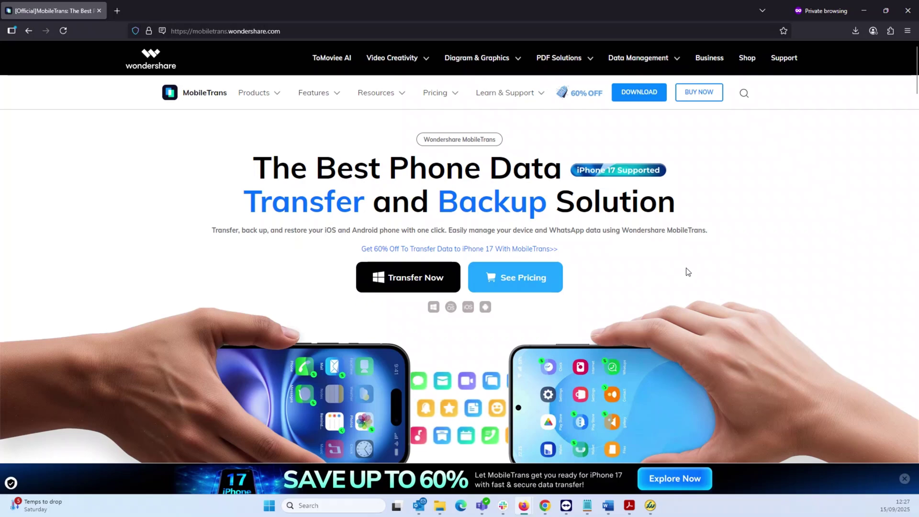
# Step: Download the MobileTrans installer and dismiss the Firefox downloads panel
pyautogui.click(630, 96)
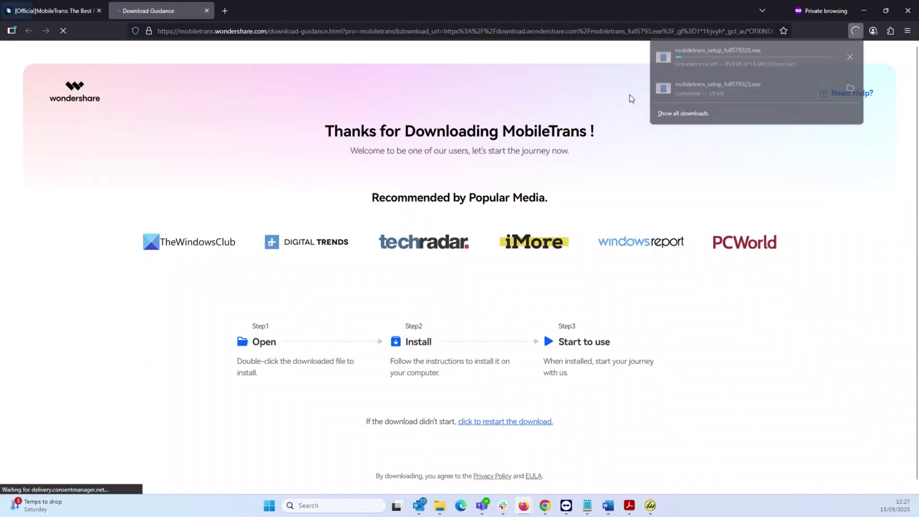
pyautogui.click(645, 171)
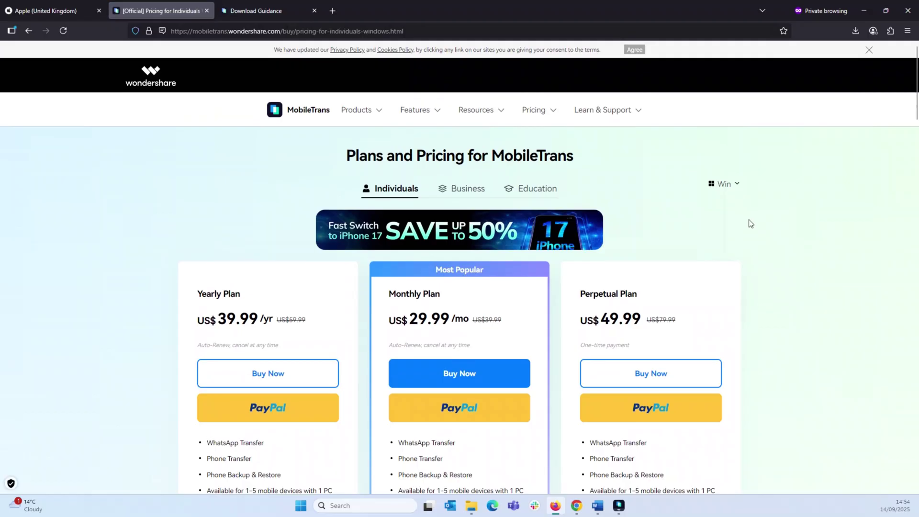
# Step: Scroll the pricing page down through the Sub-product and Compare All Plans sections
pyautogui.scroll(-5, 750, 218)
pyautogui.scroll(-6, 751, 222)
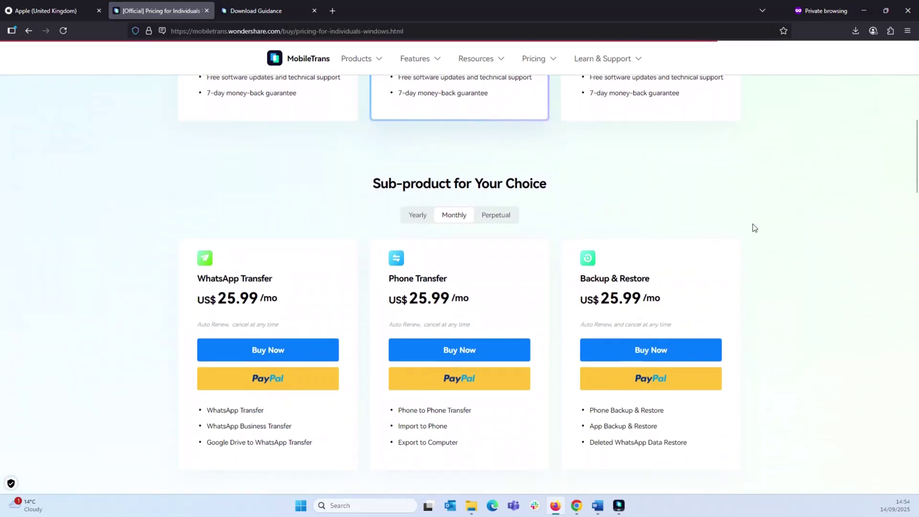
pyautogui.scroll(-7, 752, 225)
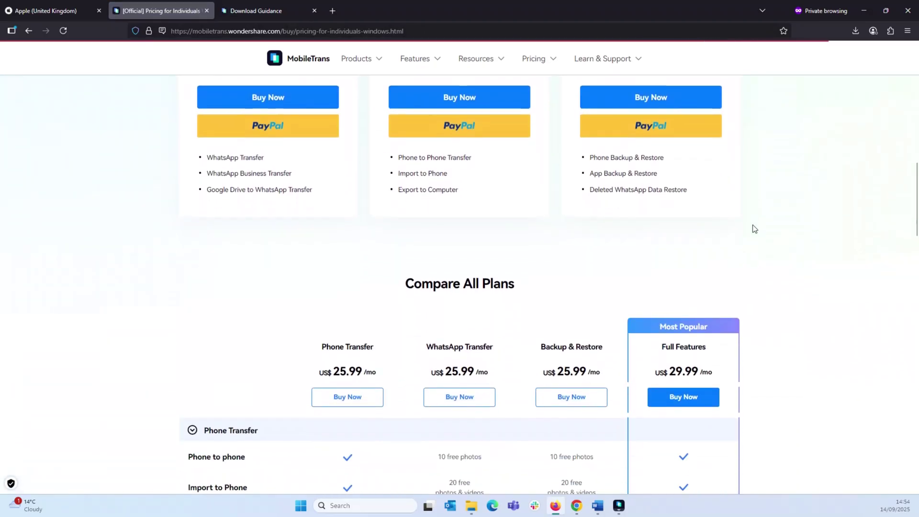
pyautogui.scroll(-6, 752, 228)
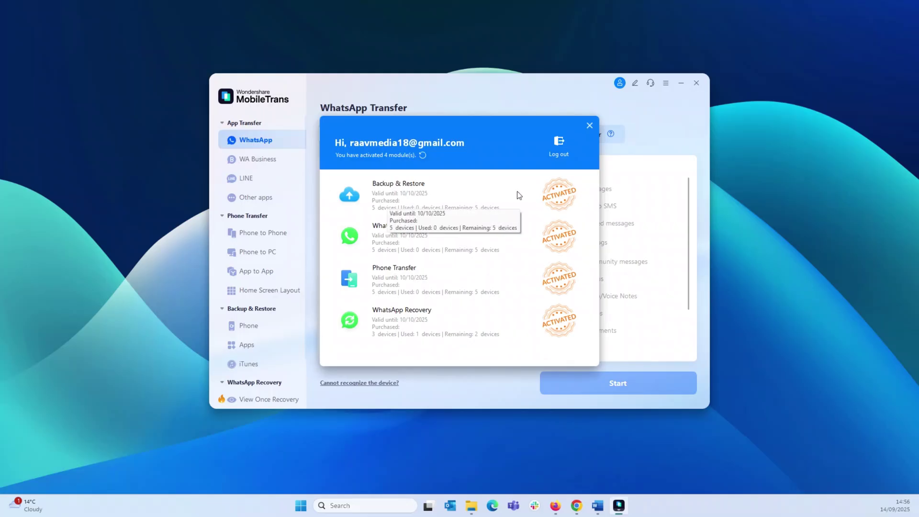
# Step: Close the account and activated-modules overview
pyautogui.click(590, 126)
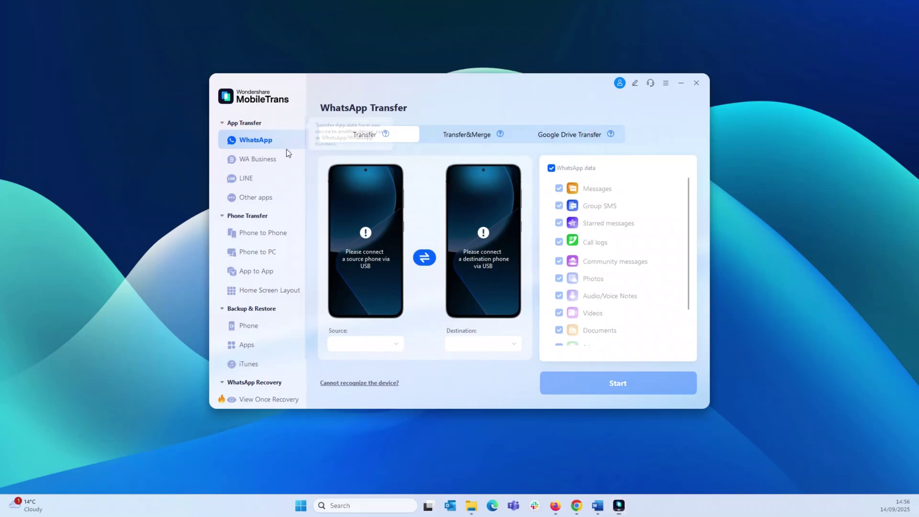
pyautogui.scroll(-1, 242, 322)
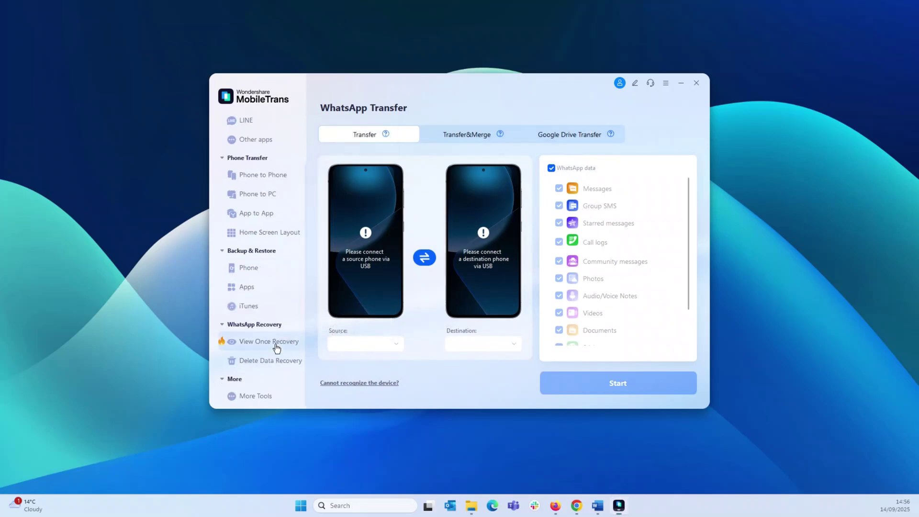
pyautogui.scroll(1, 276, 348)
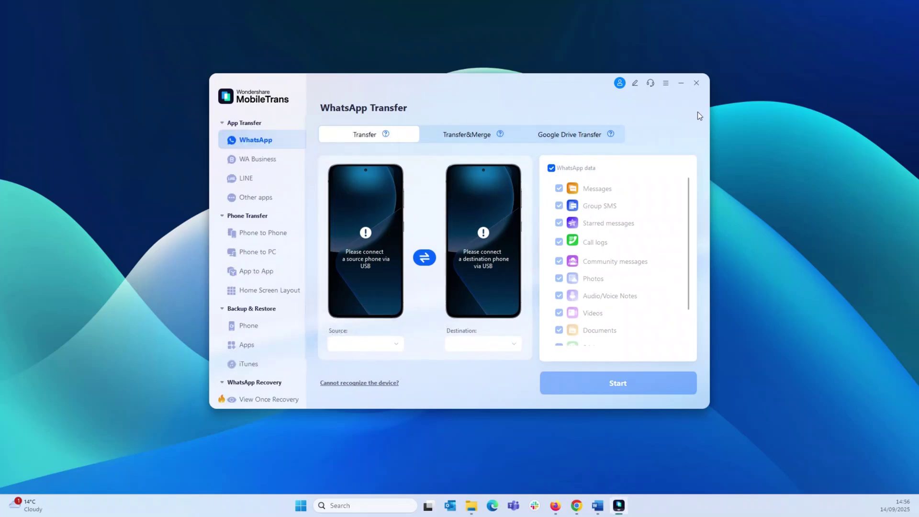
pyautogui.moveTo(690, 217); pyautogui.dragTo(689, 253)
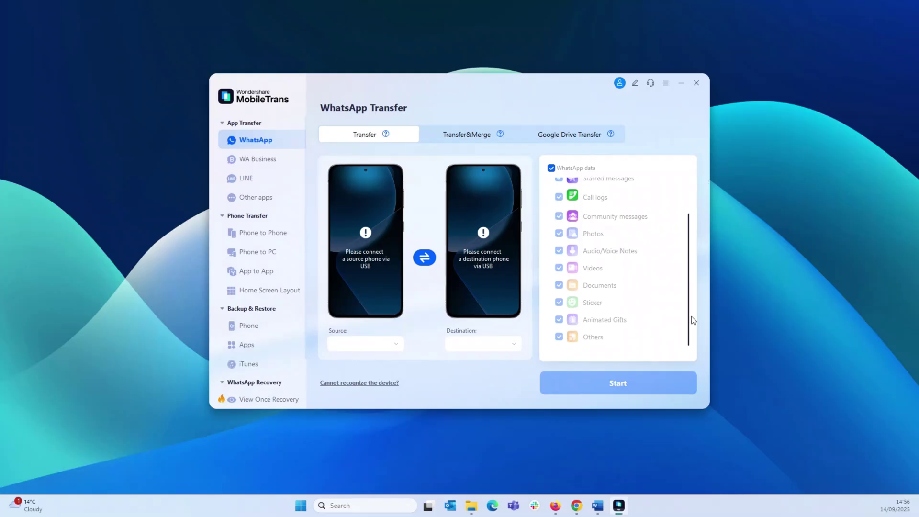
pyautogui.moveTo(694, 320); pyautogui.dragTo(692, 163)
# Step: Cycle twice through Transfer&Merge and Google Drive Transfer, ending on standard WhatsApp Transfer
pyautogui.click(457, 136)
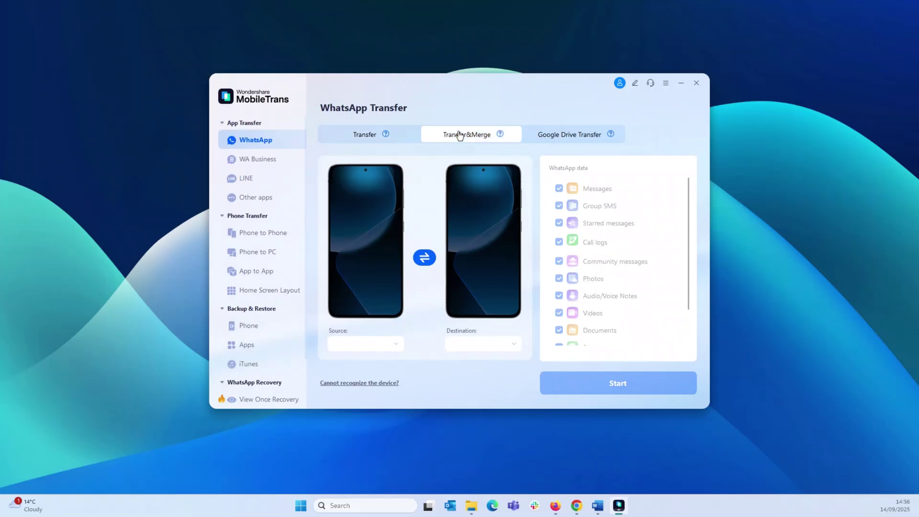
pyautogui.click(577, 139)
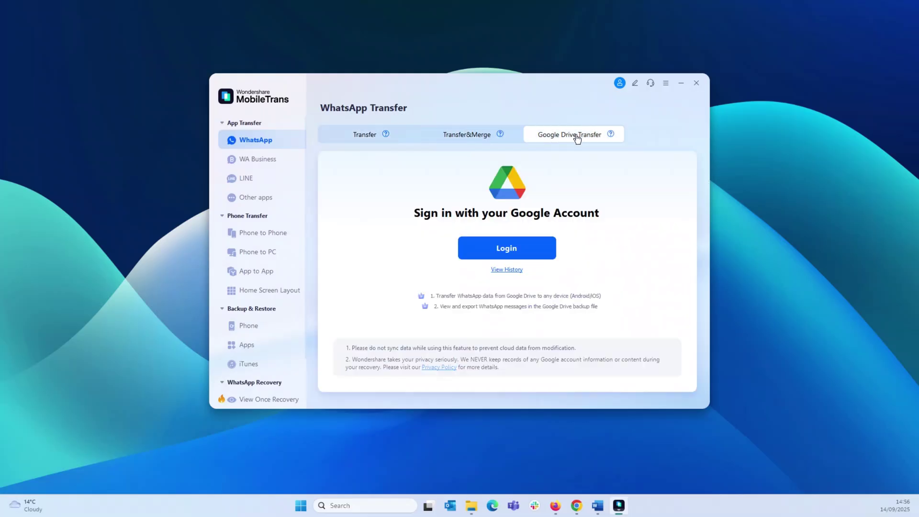
pyautogui.click(360, 137)
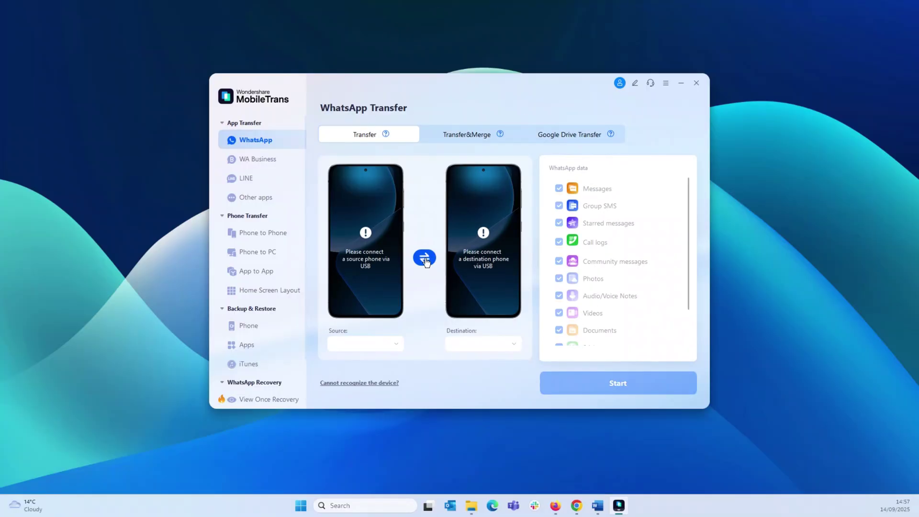
pyautogui.click(464, 137)
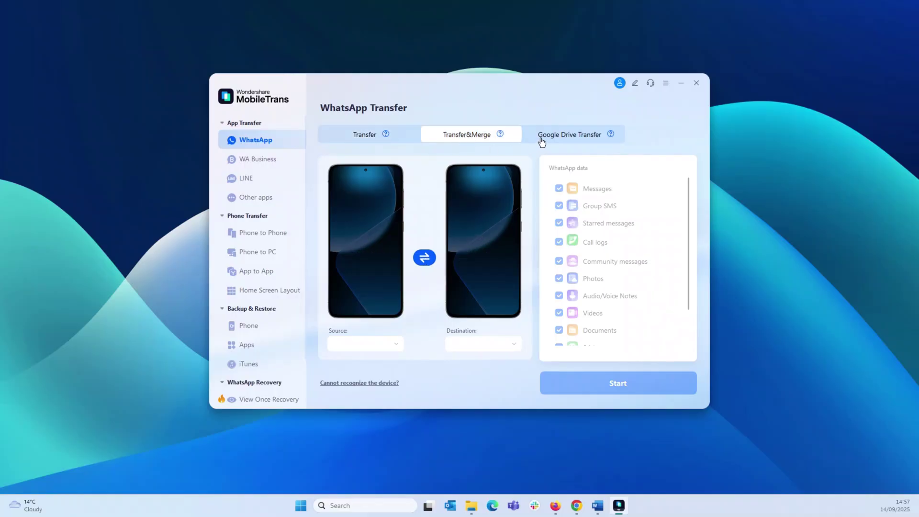
pyautogui.click(564, 138)
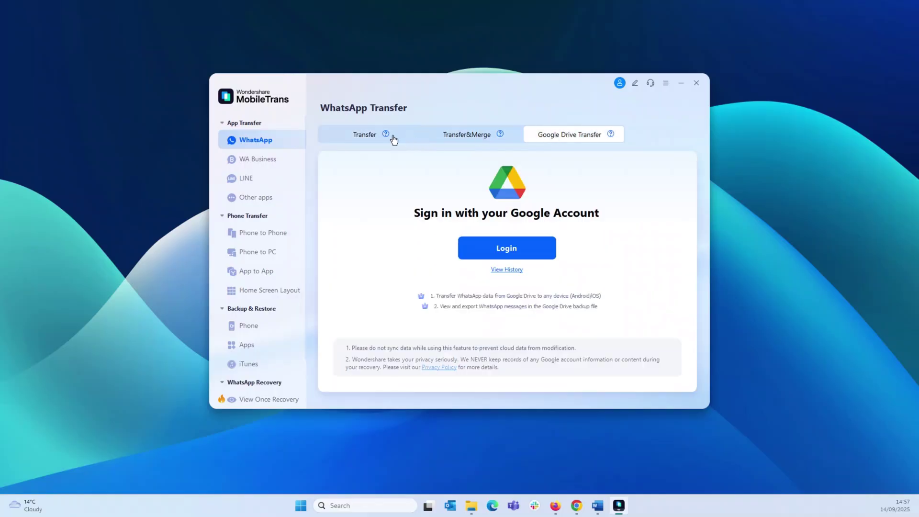
pyautogui.click(369, 138)
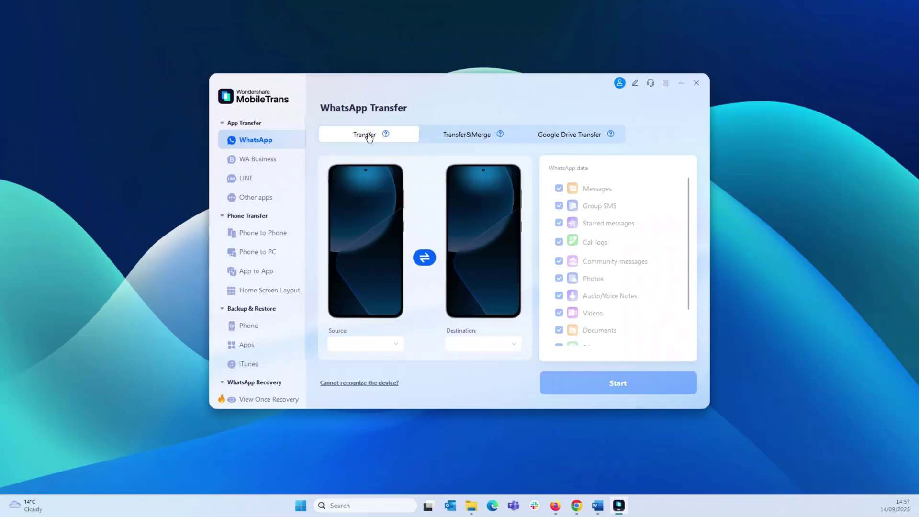
# Step: Browse Other apps, Phone to Phone, Phone to PC and App to App, then swap source and destination
pyautogui.click(258, 200)
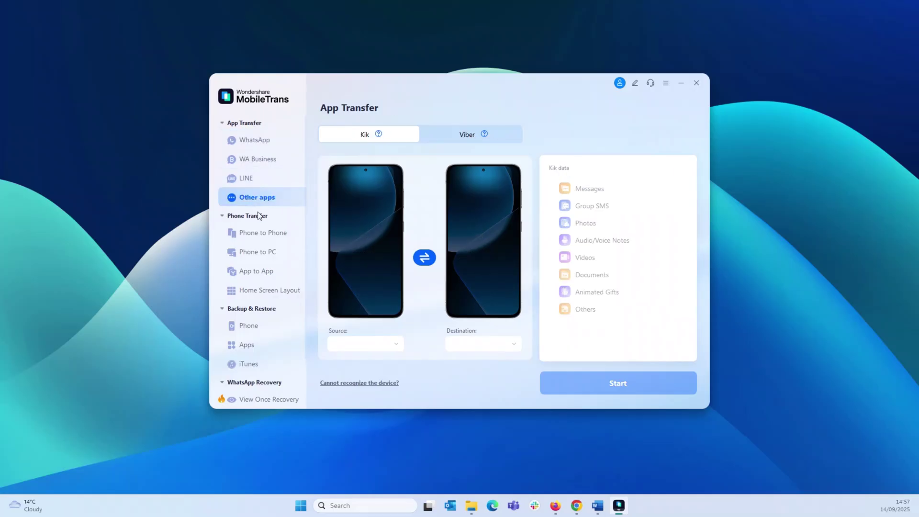
pyautogui.click(256, 234)
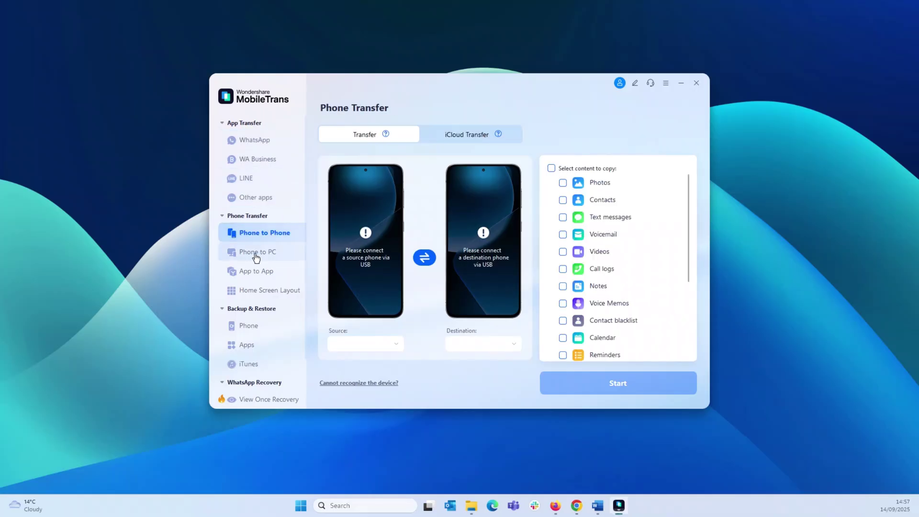
pyautogui.click(255, 254)
pyautogui.click(265, 275)
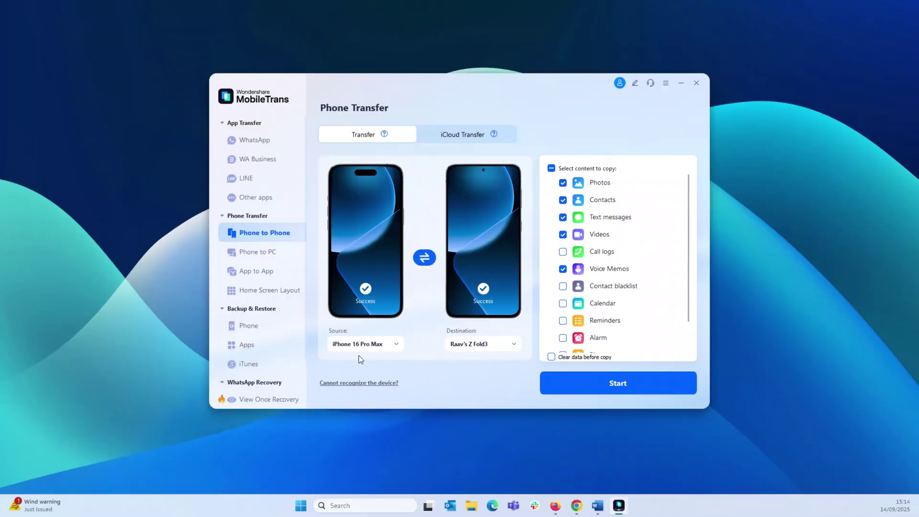
pyautogui.click(424, 258)
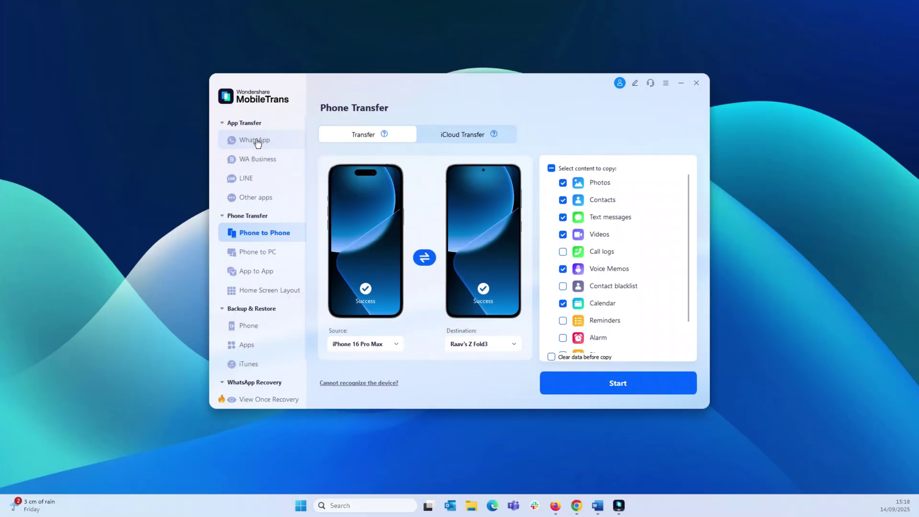
# Step: Start a WhatsApp transfer with the Z Fold3 as source and iPhone 16 Pro Max as destination
pyautogui.click(257, 142)
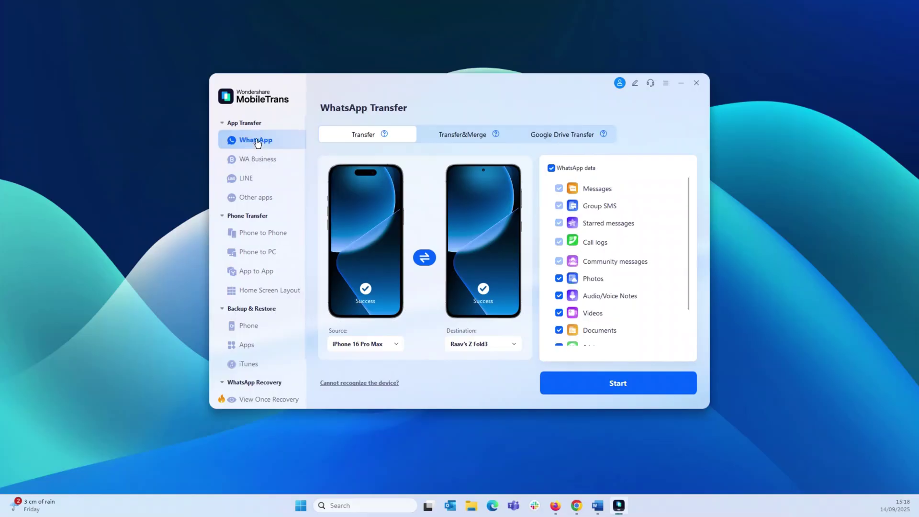
pyautogui.click(424, 258)
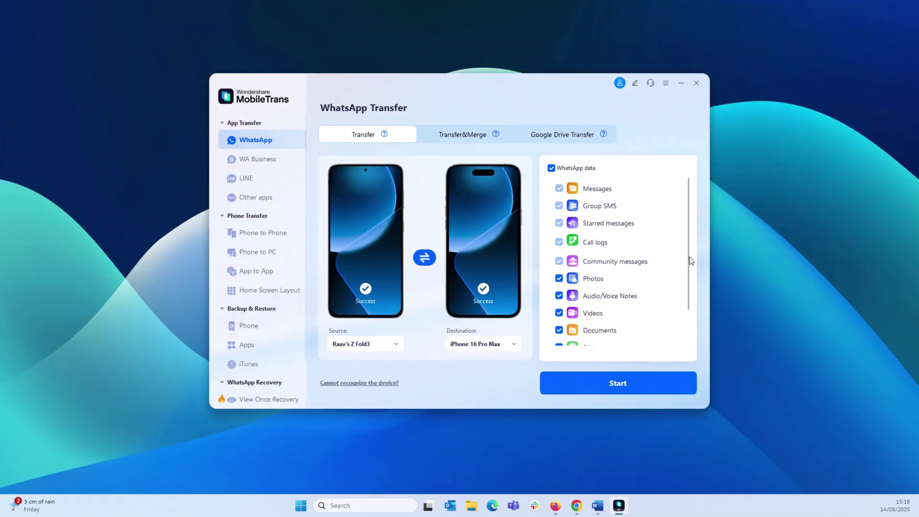
pyautogui.moveTo(692, 261); pyautogui.dragTo(685, 213)
# Step: Include Photos, Videos and Animated Gifs in the transfer, leaving Stickers unticked
pyautogui.click(558, 281)
pyautogui.scroll(-1, 691, 291)
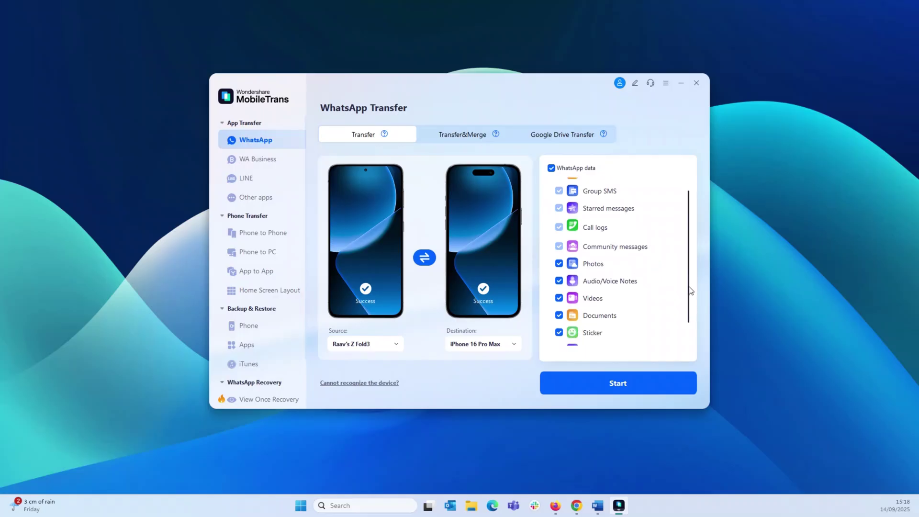
pyautogui.scroll(-1, 691, 290)
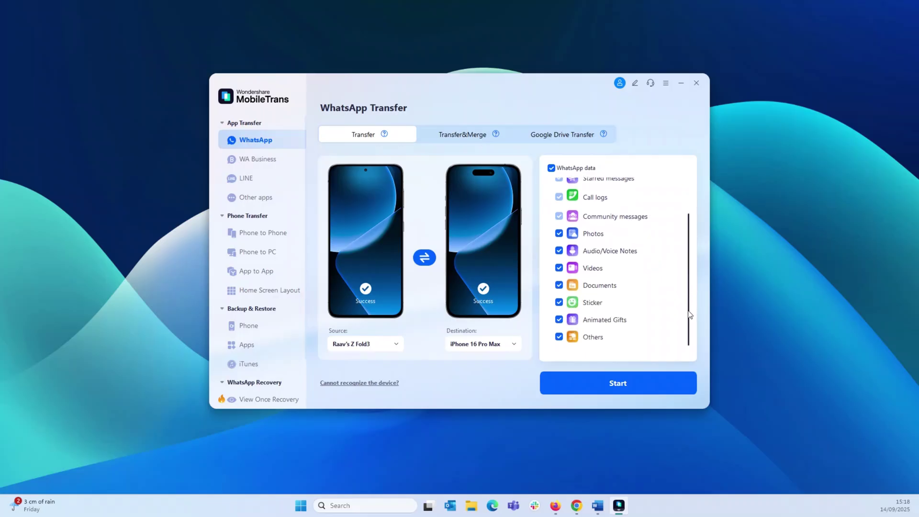
pyautogui.click(559, 269)
pyautogui.click(559, 304)
pyautogui.click(559, 321)
pyautogui.click(559, 320)
pyautogui.moveTo(690, 346)
pyautogui.mouseDown()
pyautogui.moveTo(688, 286)
pyautogui.moveTo(690, 343)
pyautogui.mouseUp()
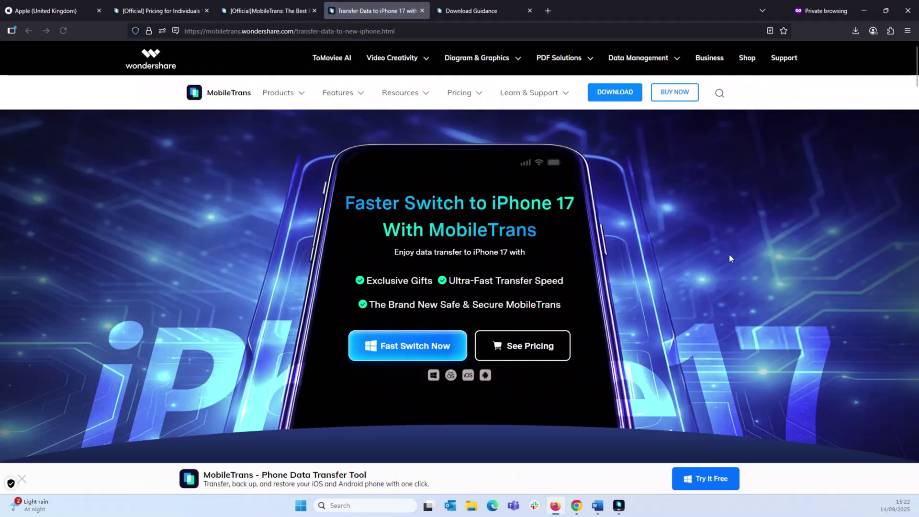
# Step: Scroll the iPhone 17 transfer page past What's New in iPhone 17 to the design-history cards
pyautogui.scroll(-8, 626, 247)
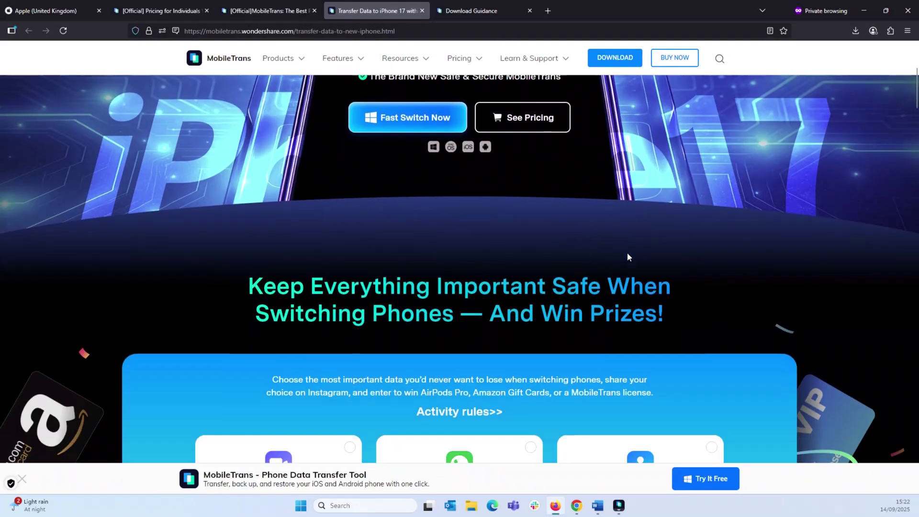
pyautogui.scroll(-6, 628, 253)
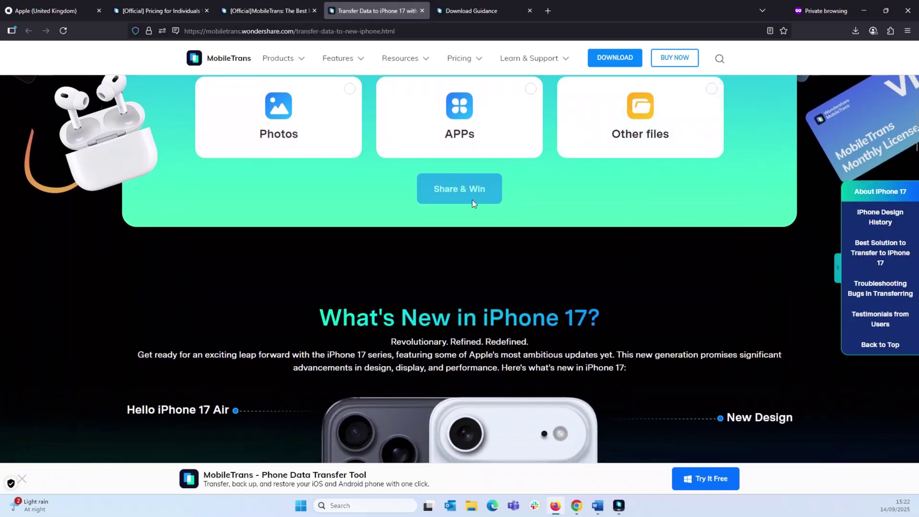
pyautogui.scroll(-6, 472, 200)
pyautogui.scroll(-2, 482, 210)
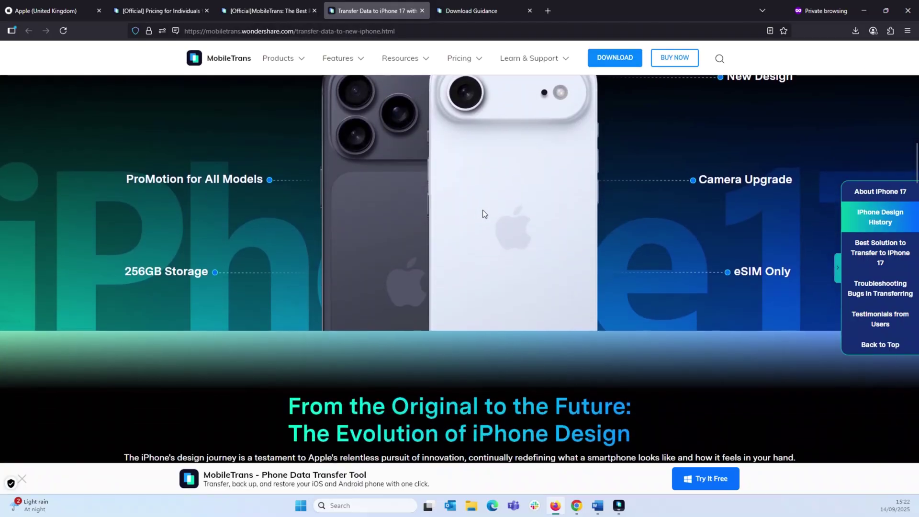
pyautogui.scroll(4, 482, 210)
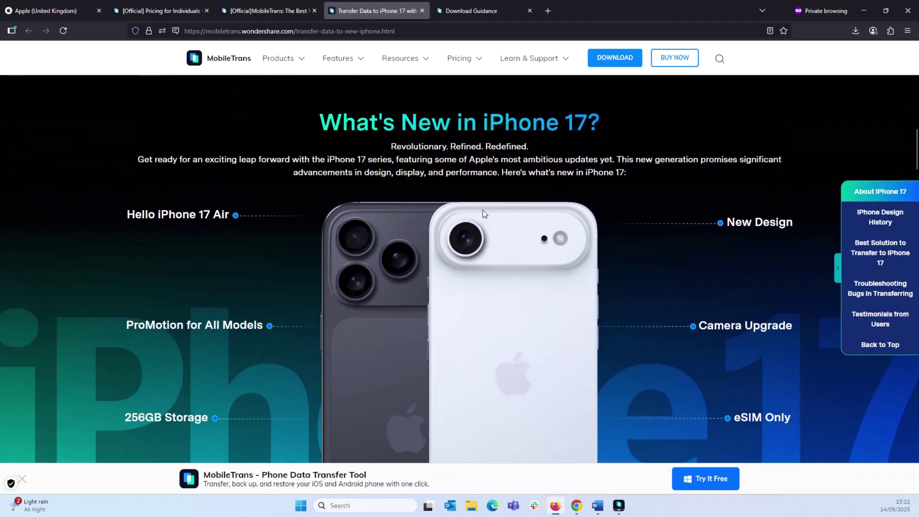
pyautogui.scroll(-10, 483, 211)
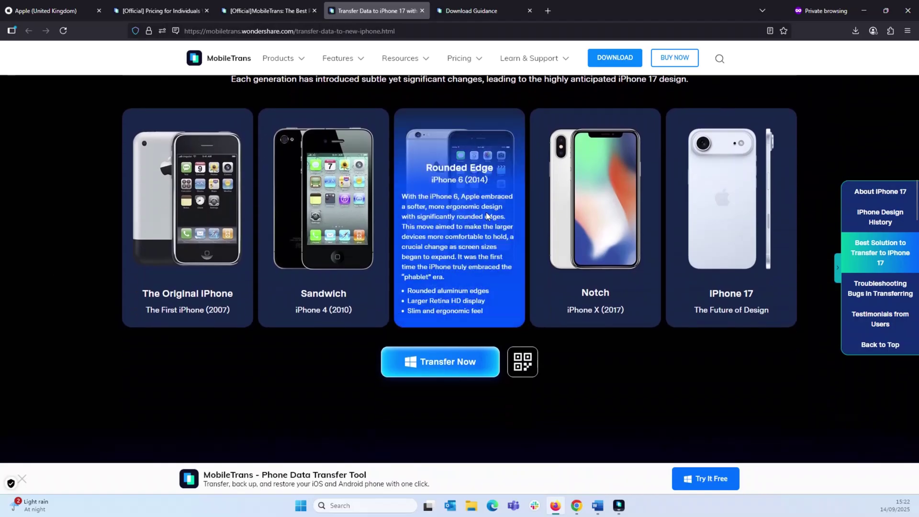
pyautogui.scroll(-3, 486, 212)
pyautogui.scroll(-4, 591, 221)
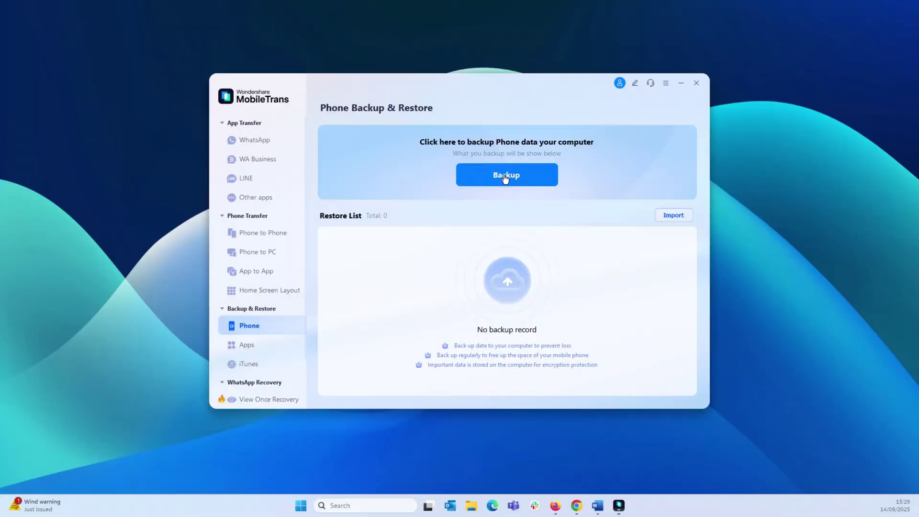
# Step: Back up the phone to the PC with call logs, contact blacklist, ringtones and apps included
pyautogui.click(505, 174)
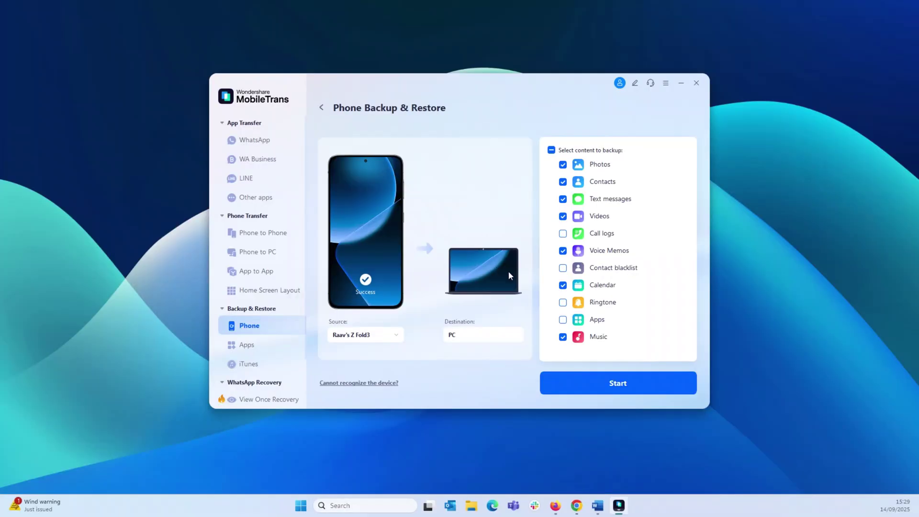
pyautogui.click(563, 233)
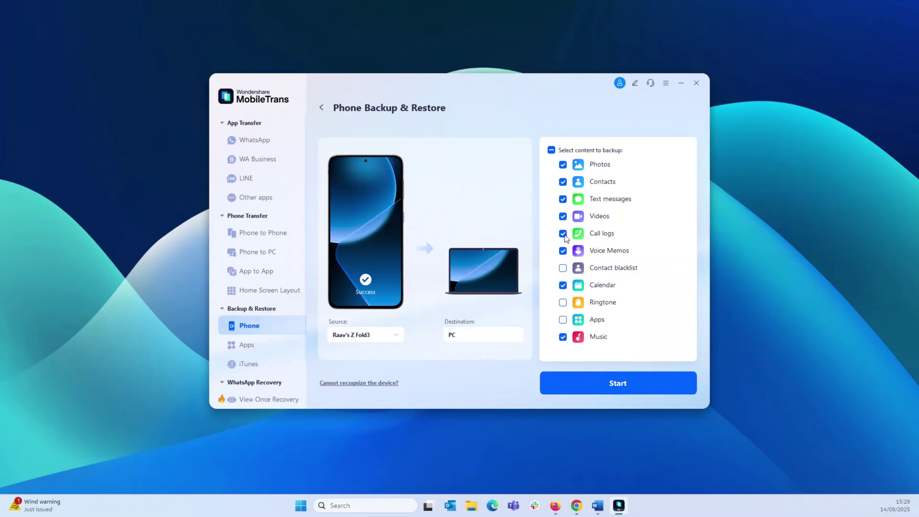
pyautogui.click(564, 268)
pyautogui.click(563, 303)
pyautogui.click(563, 321)
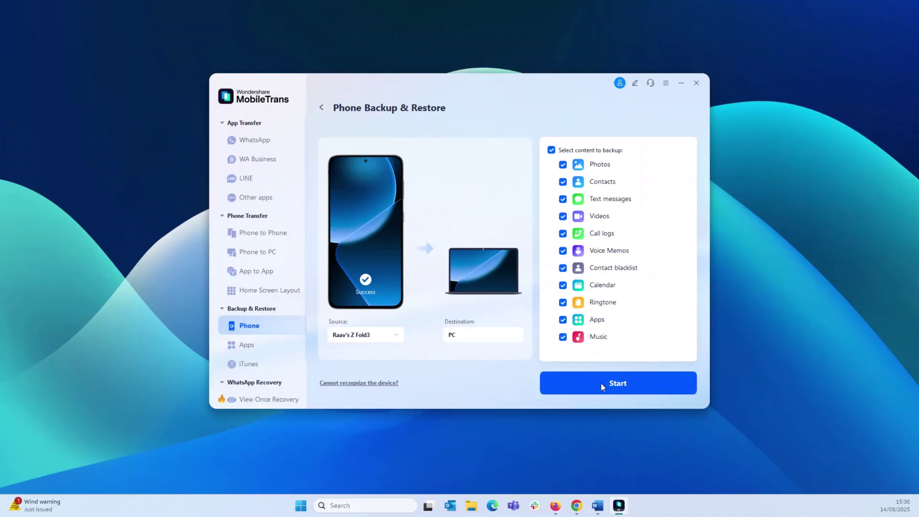
pyautogui.click(622, 385)
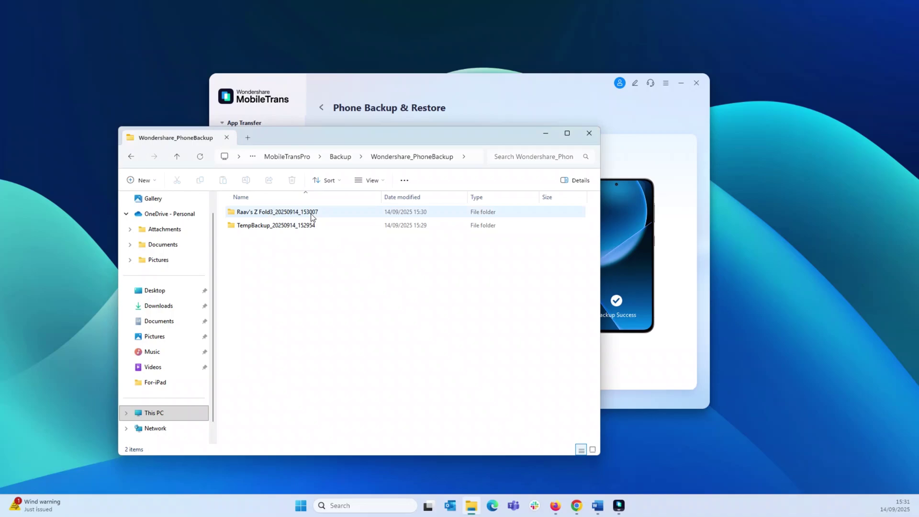
# Step: Select the newly saved phone backup folder and look through its contents
pyautogui.click(311, 213)
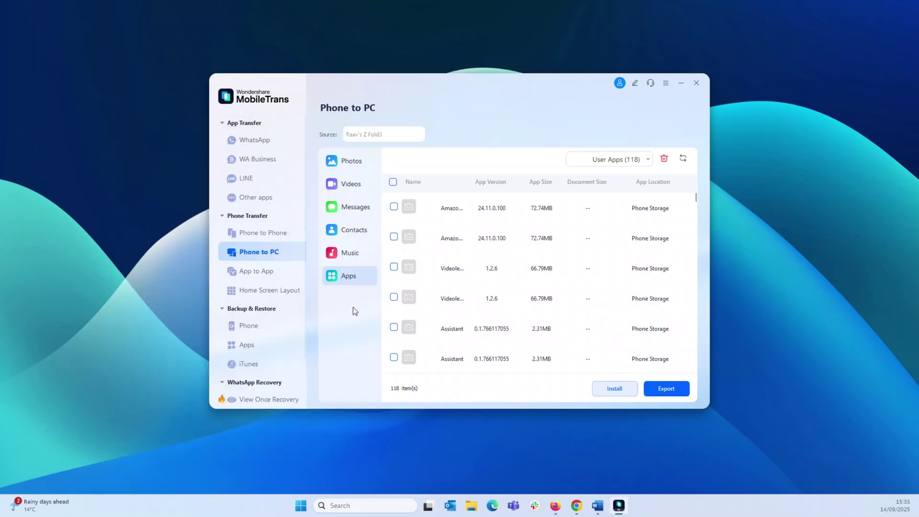
pyautogui.scroll(-5, 684, 217)
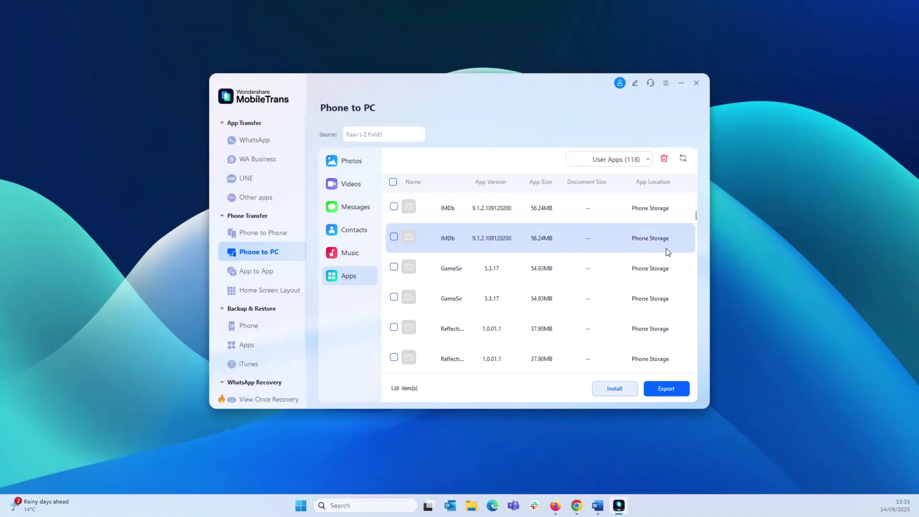
pyautogui.scroll(-10, 666, 254)
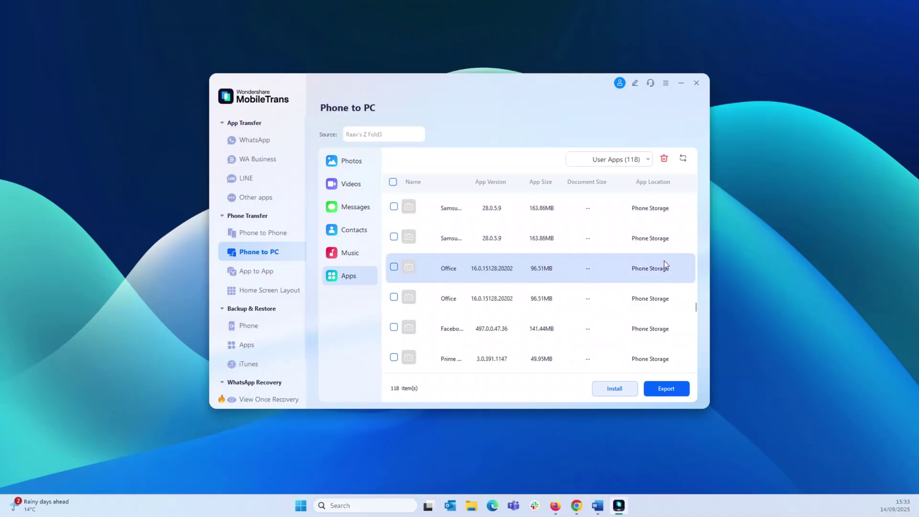
pyautogui.scroll(3, 664, 261)
pyautogui.scroll(-3, 665, 262)
pyautogui.scroll(3, 665, 262)
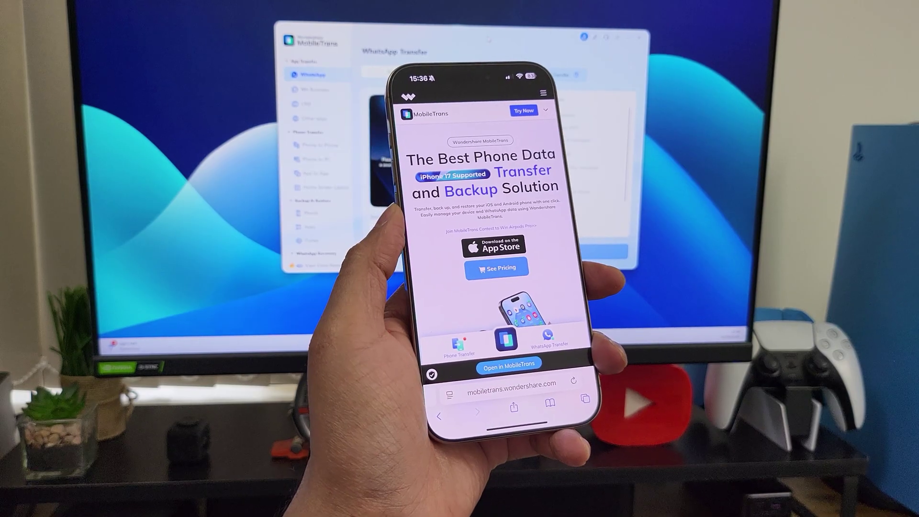
pyautogui.scroll(-10, 498, 239)
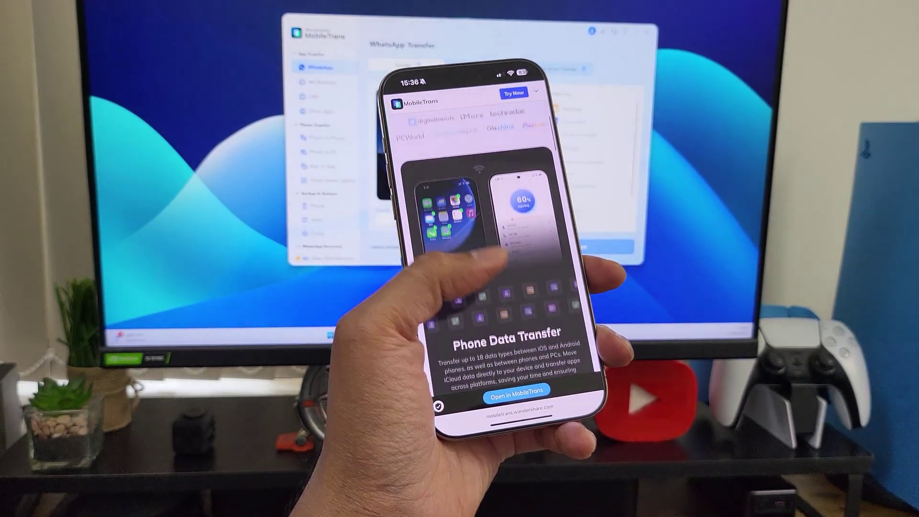
pyautogui.scroll(-10, 503, 249)
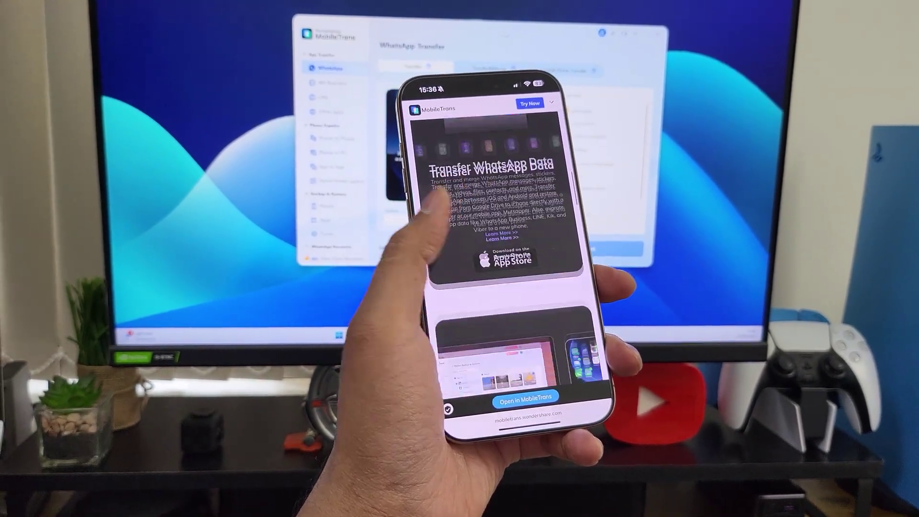
pyautogui.scroll(-15, 502, 249)
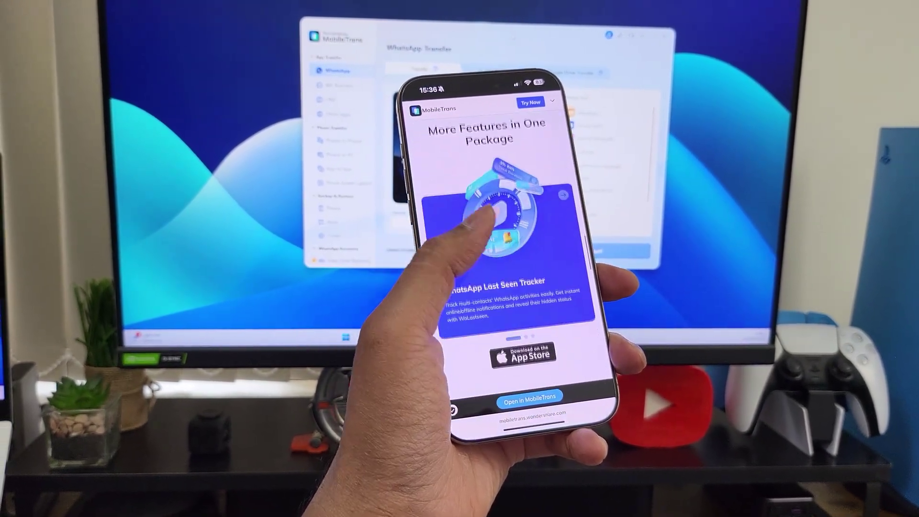
pyautogui.scroll(-3, 503, 239)
pyautogui.scroll(15, 502, 239)
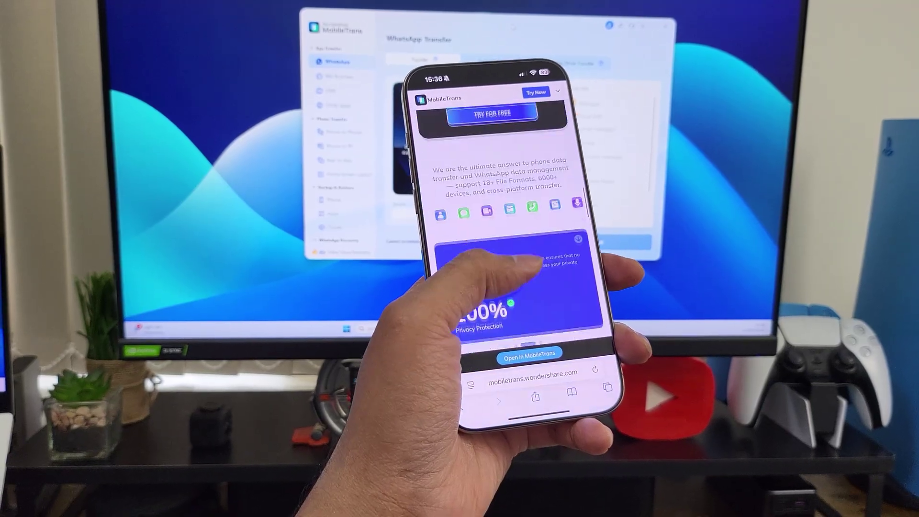
pyautogui.scroll(-10, 507, 239)
pyautogui.scroll(8, 507, 239)
pyautogui.scroll(10, 507, 239)
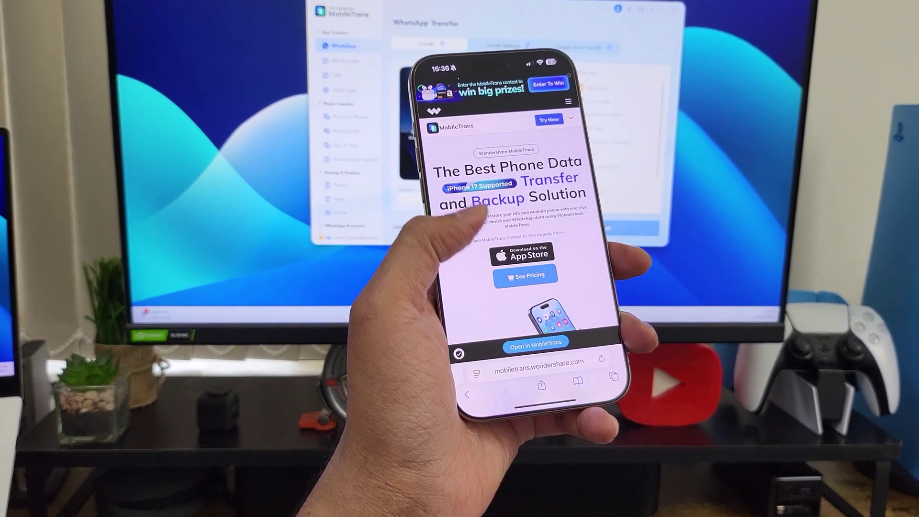
pyautogui.scroll(-3, 508, 239)
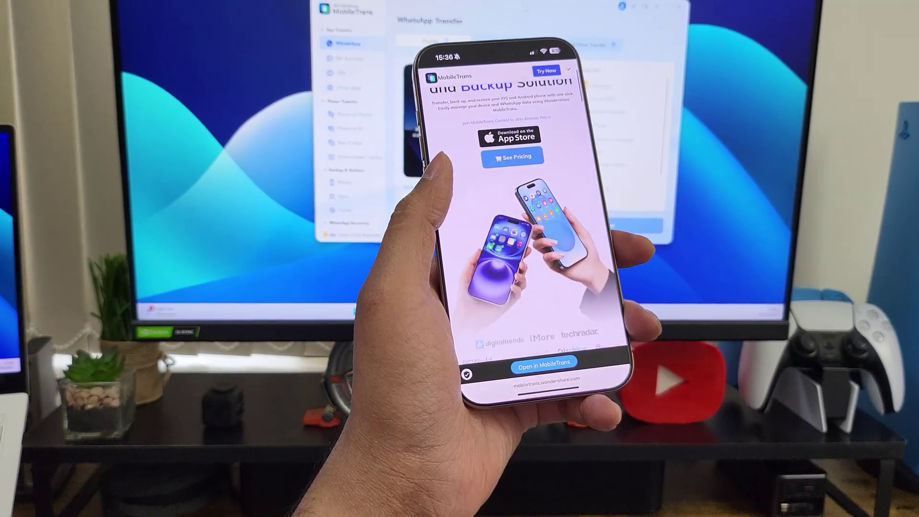
pyautogui.scroll(-5, 508, 240)
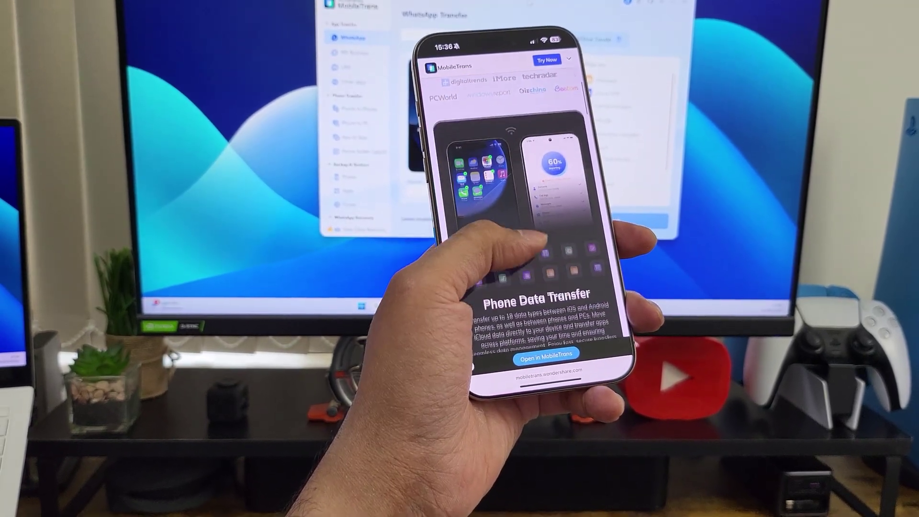
pyautogui.scroll(-5, 507, 239)
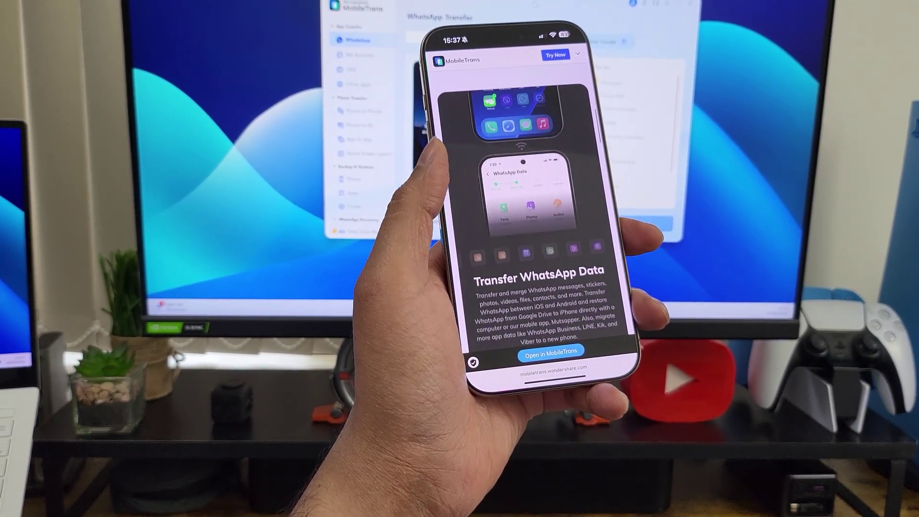
pyautogui.scroll(-2, 527, 216)
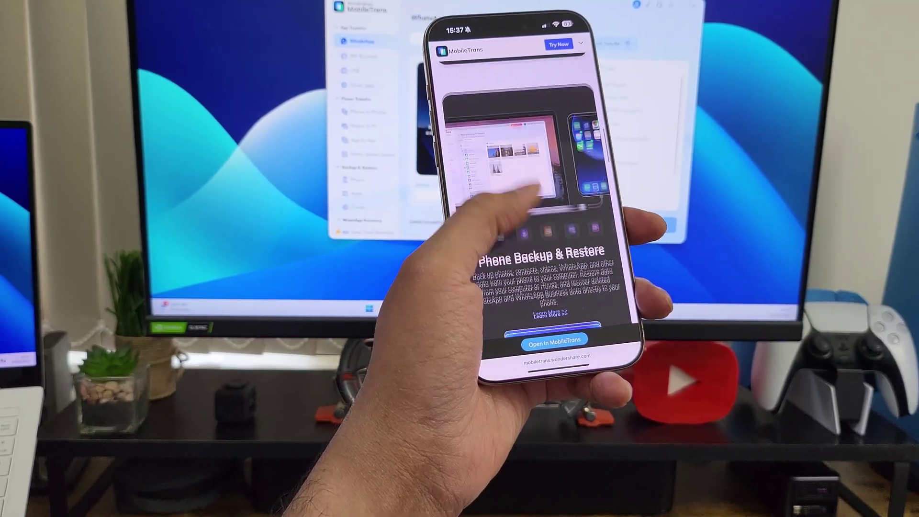
pyautogui.scroll(-3, 527, 215)
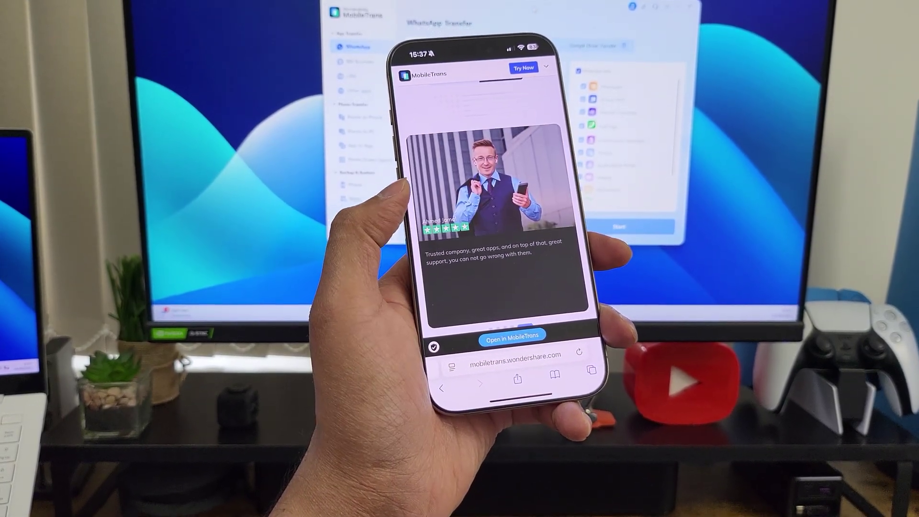
pyautogui.scroll(-2, 494, 216)
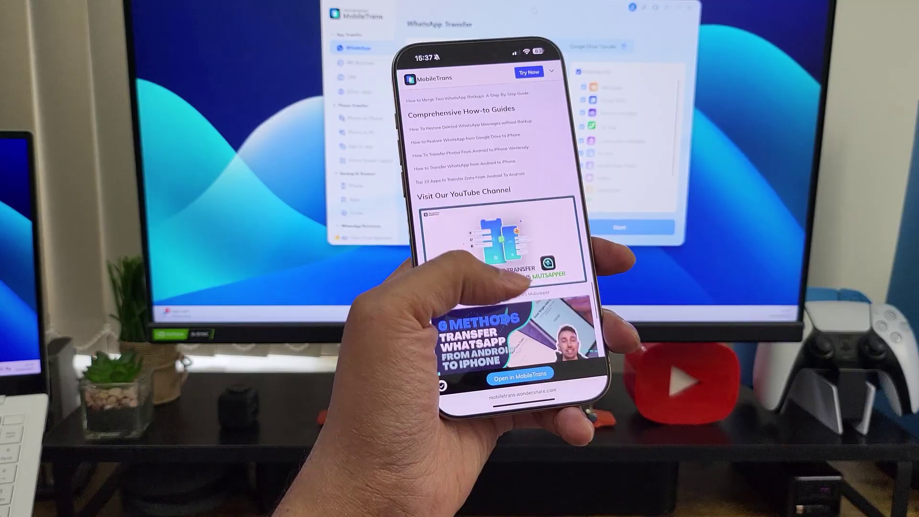
pyautogui.scroll(-5, 498, 215)
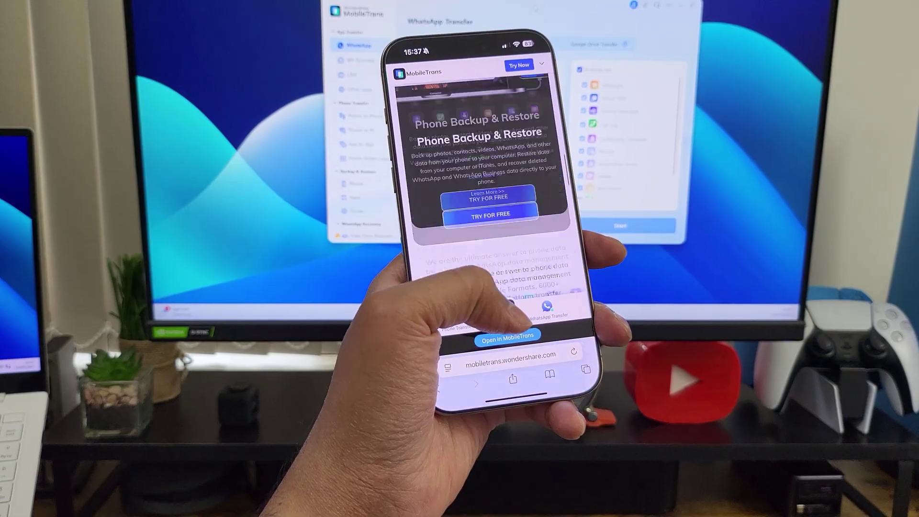
pyautogui.scroll(-3, 498, 215)
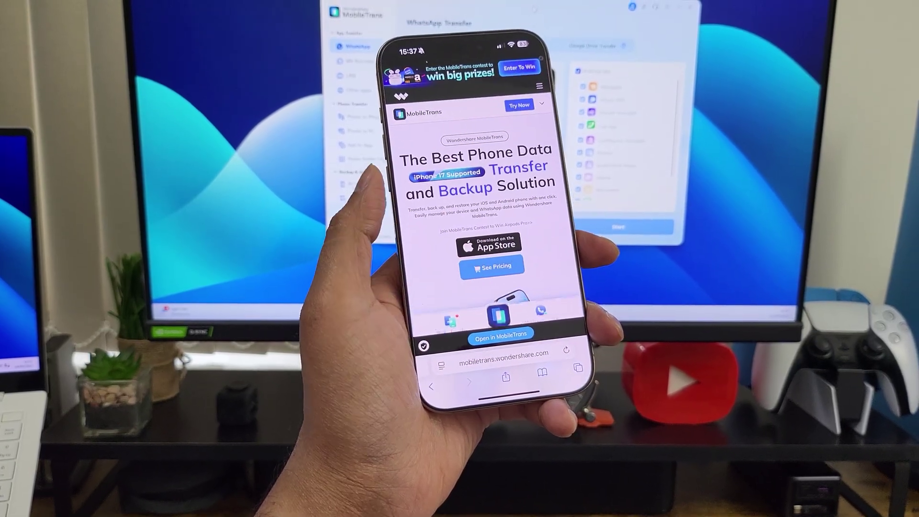